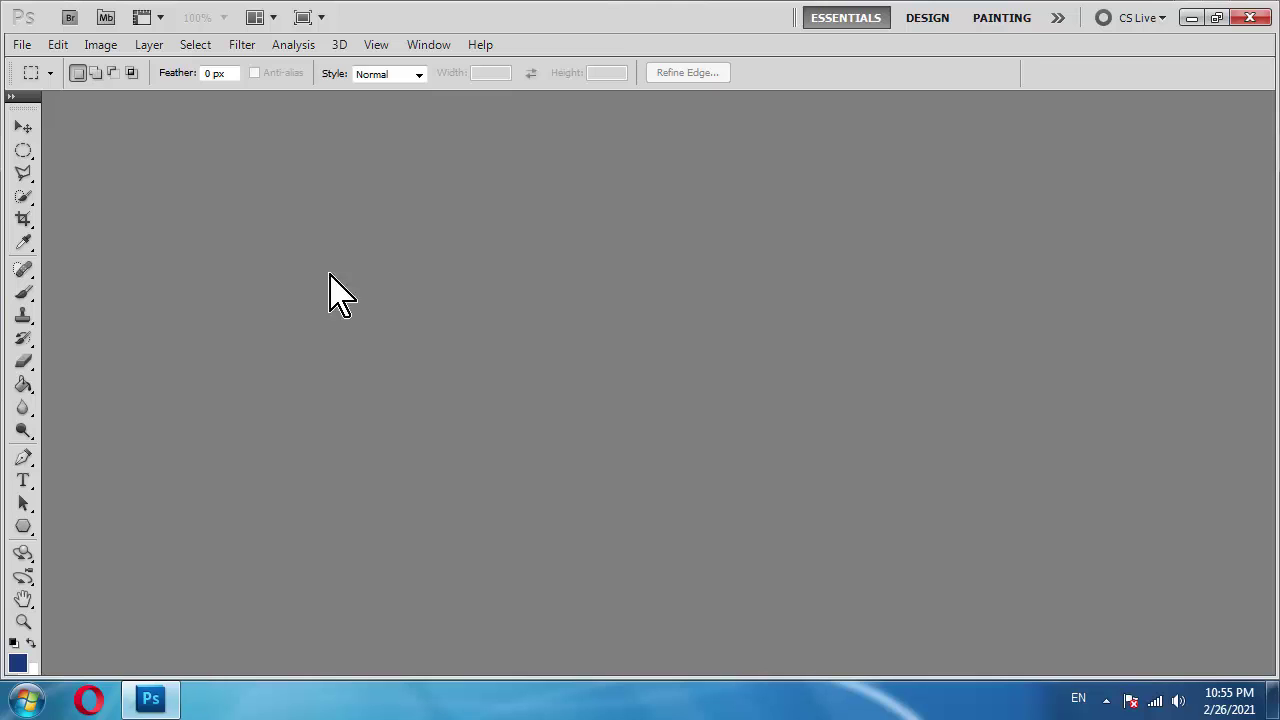
# - Open the portrait image download.jpg from the file browser
pyautogui.doubleClick(357, 272)
pyautogui.doubleClick(955, 182)
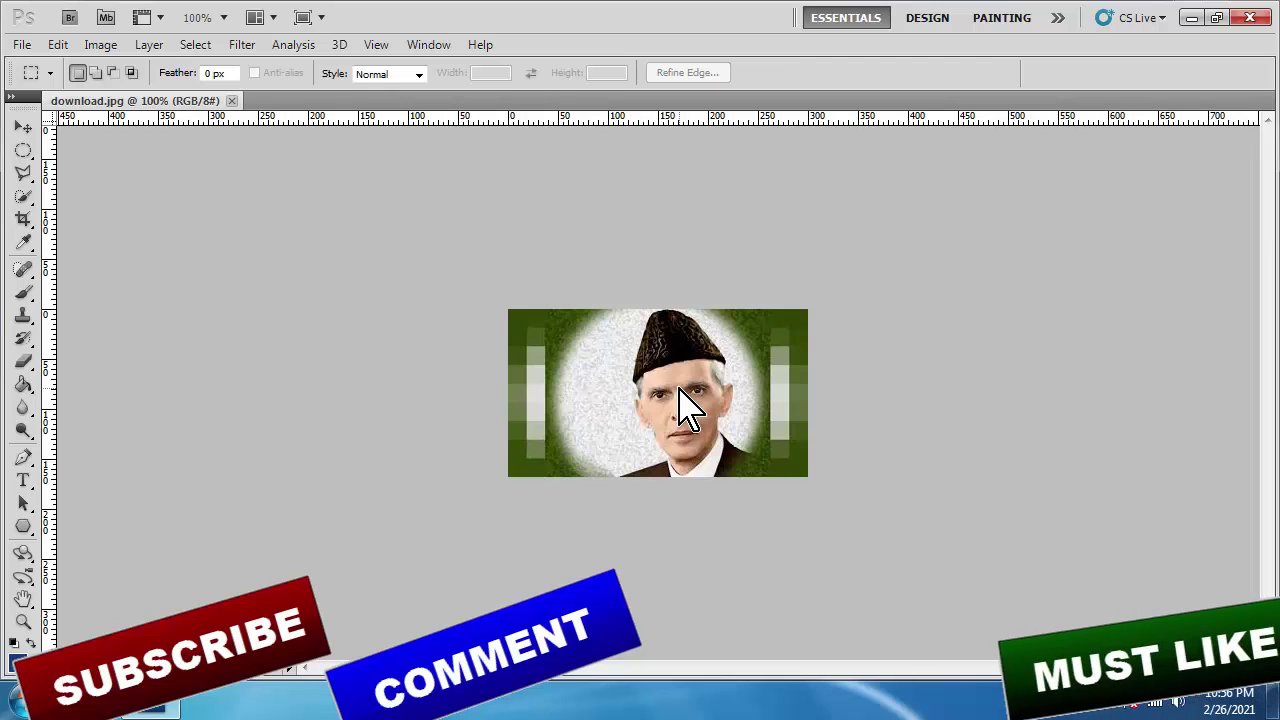
# - Zoom the portrait to 400% and select the Pen tool
pyautogui.hotkey('ctrl', '+')
pyautogui.hotkey('ctrl', '+')
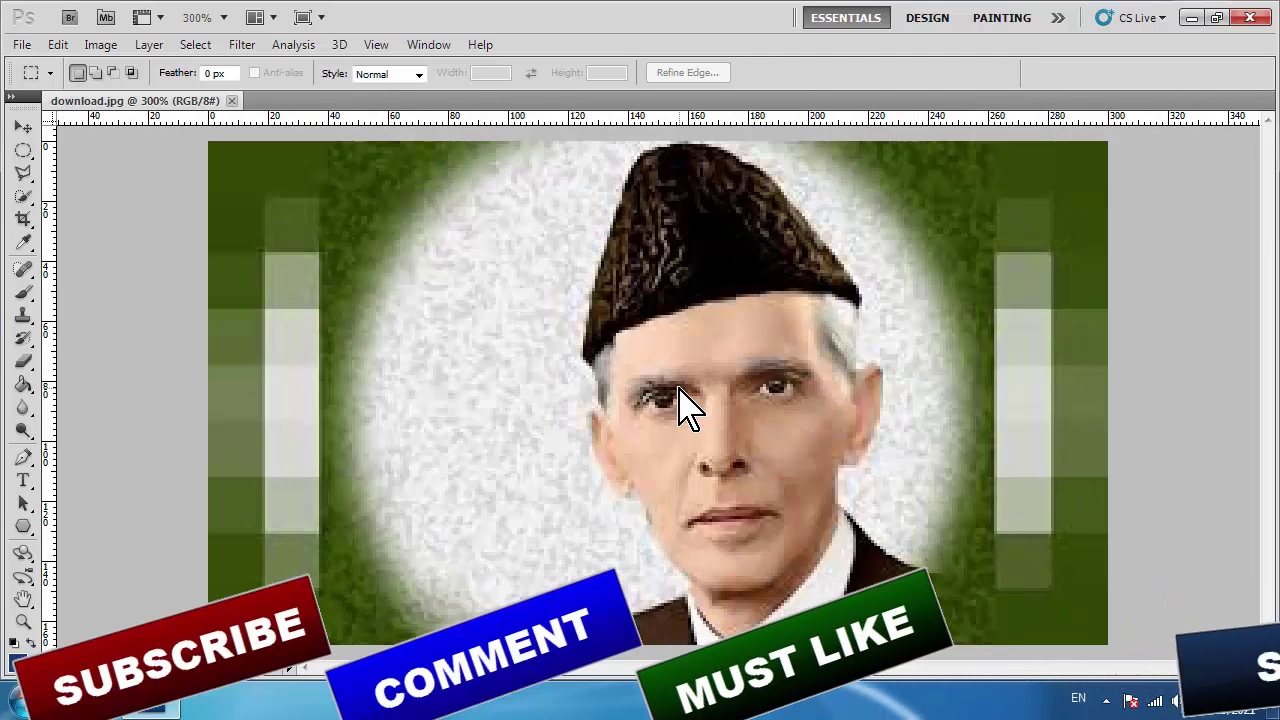
pyautogui.hotkey('ctrl', '+')
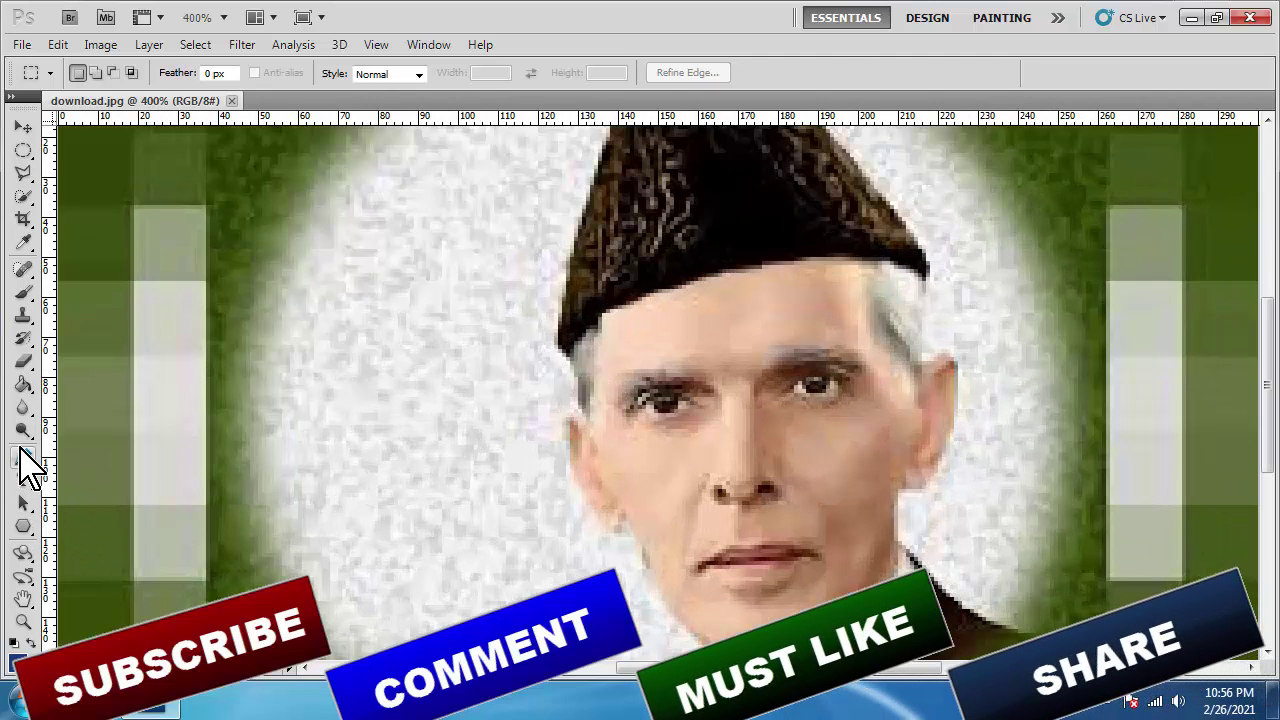
pyautogui.click(23, 457)
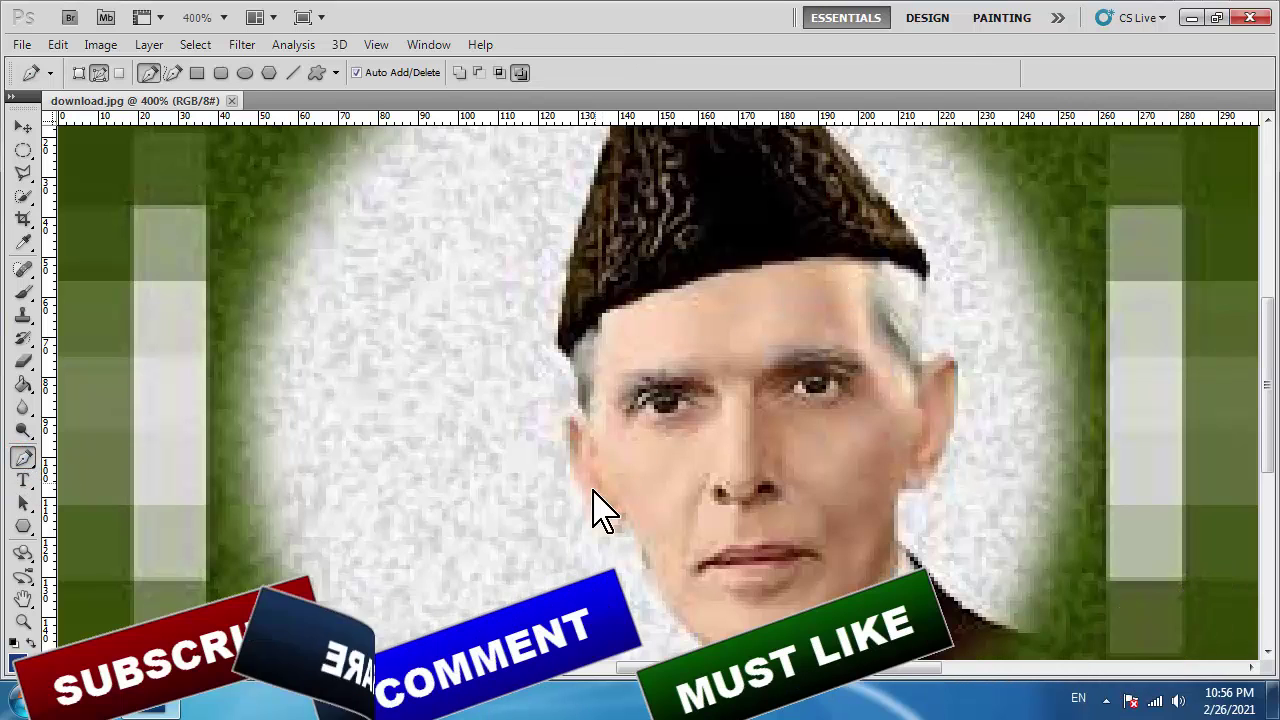
pyautogui.scroll(-5, 657, 449)
pyautogui.scroll(1, 614, 329)
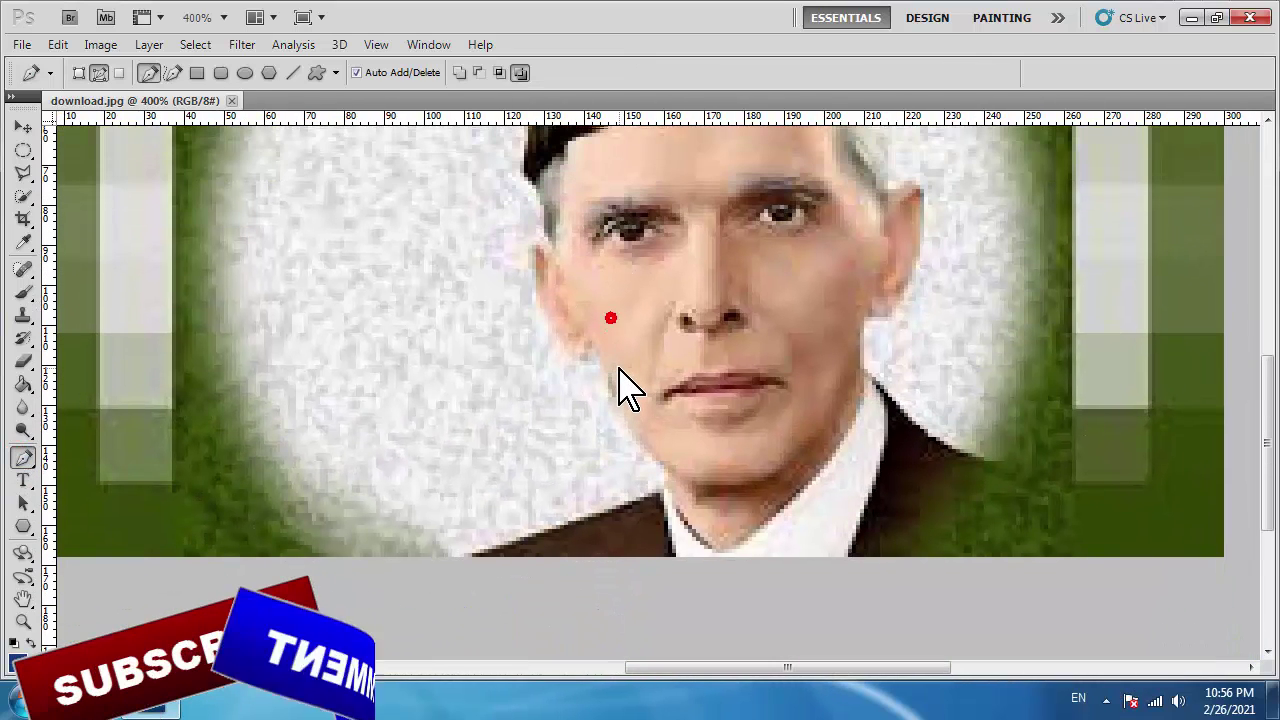
# - Place Pen anchors from the bottom edge up the left shoulder to the collar, redrawing once
pyautogui.click(497, 554)
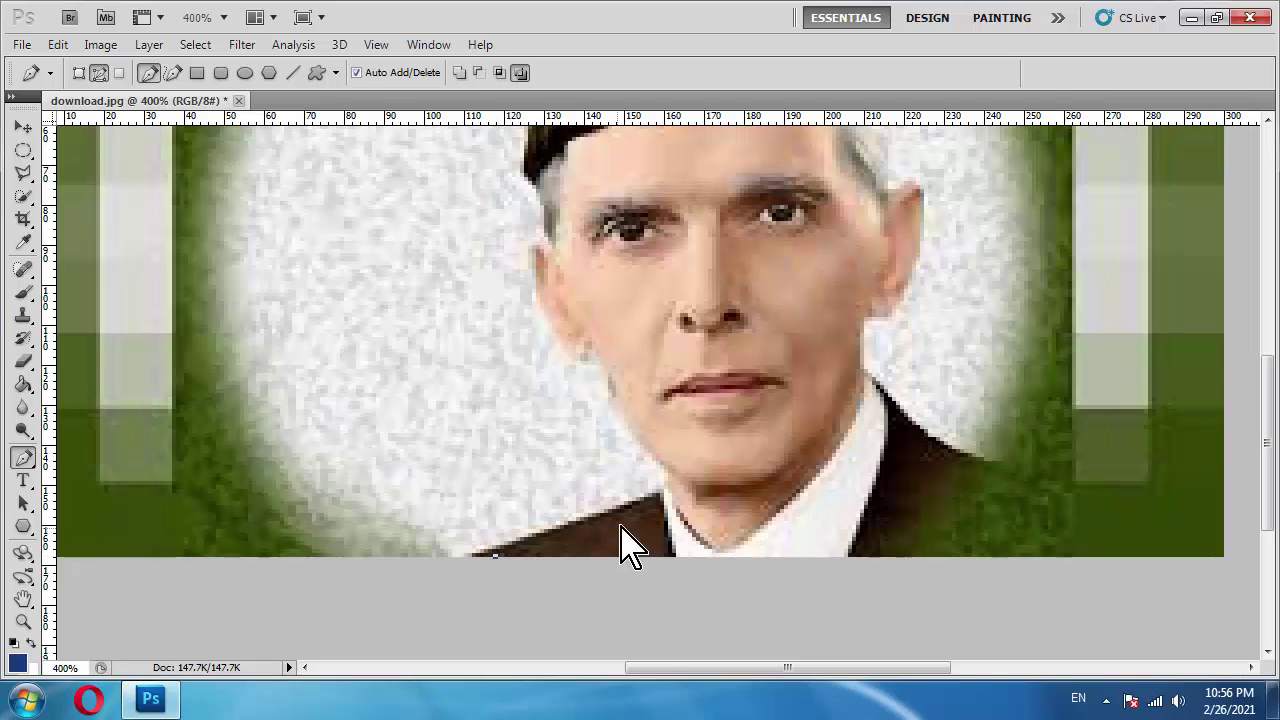
pyautogui.click(650, 502)
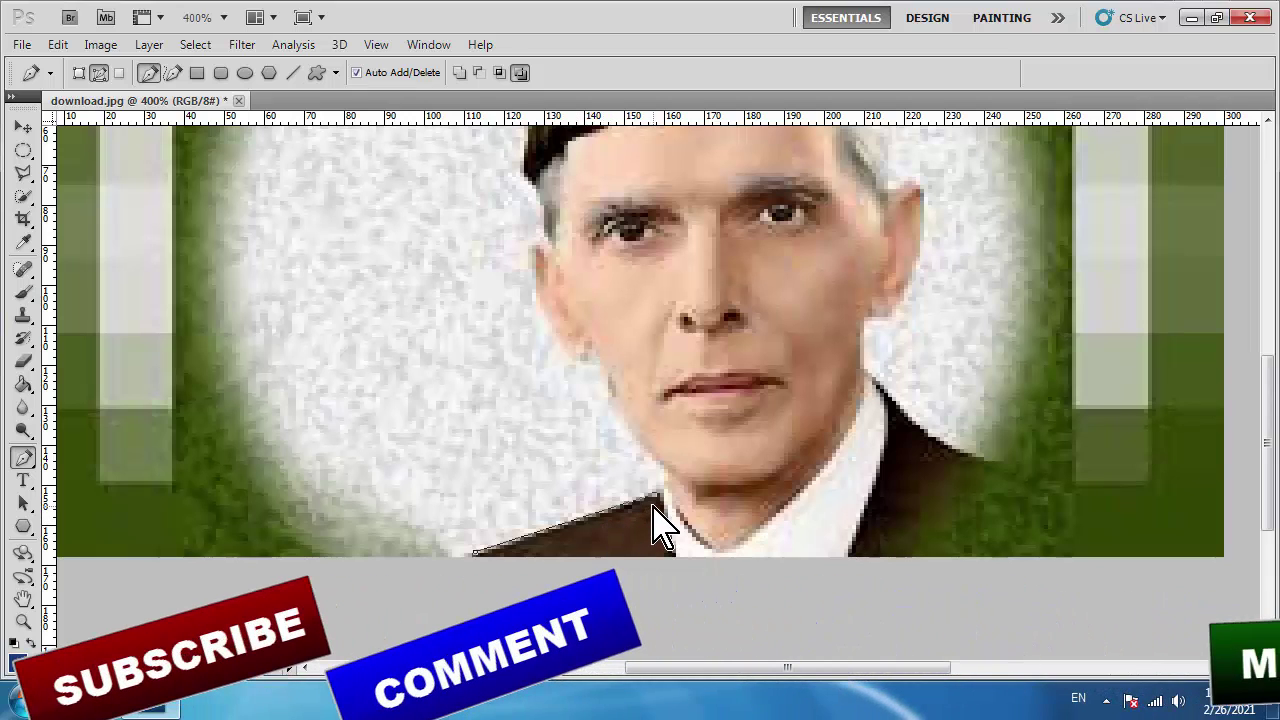
pyautogui.press('Return')
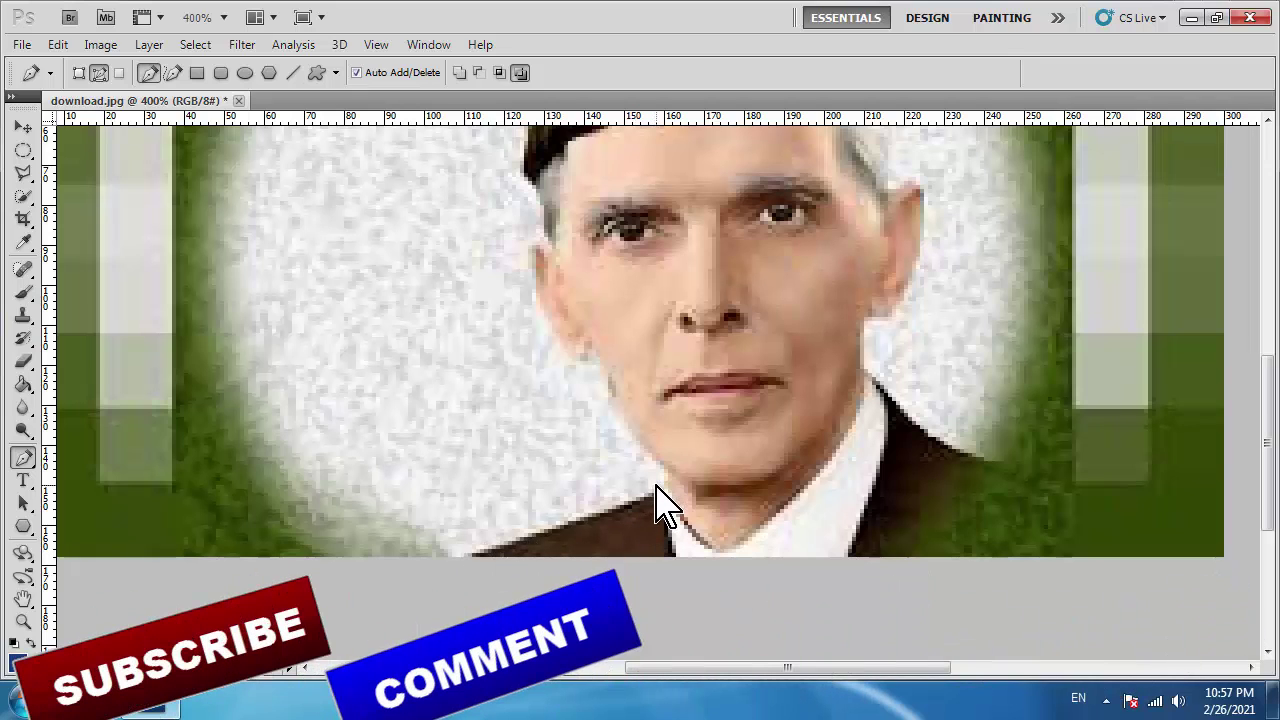
pyautogui.click(468, 550)
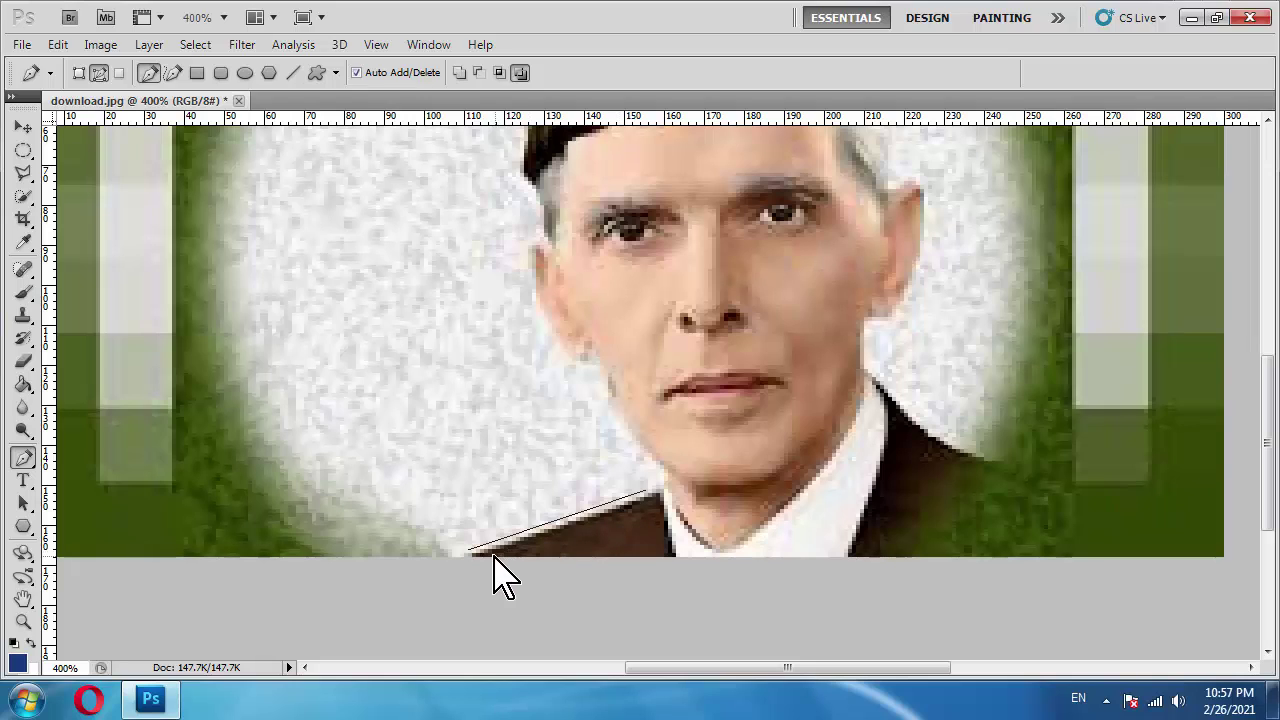
pyautogui.click(487, 556)
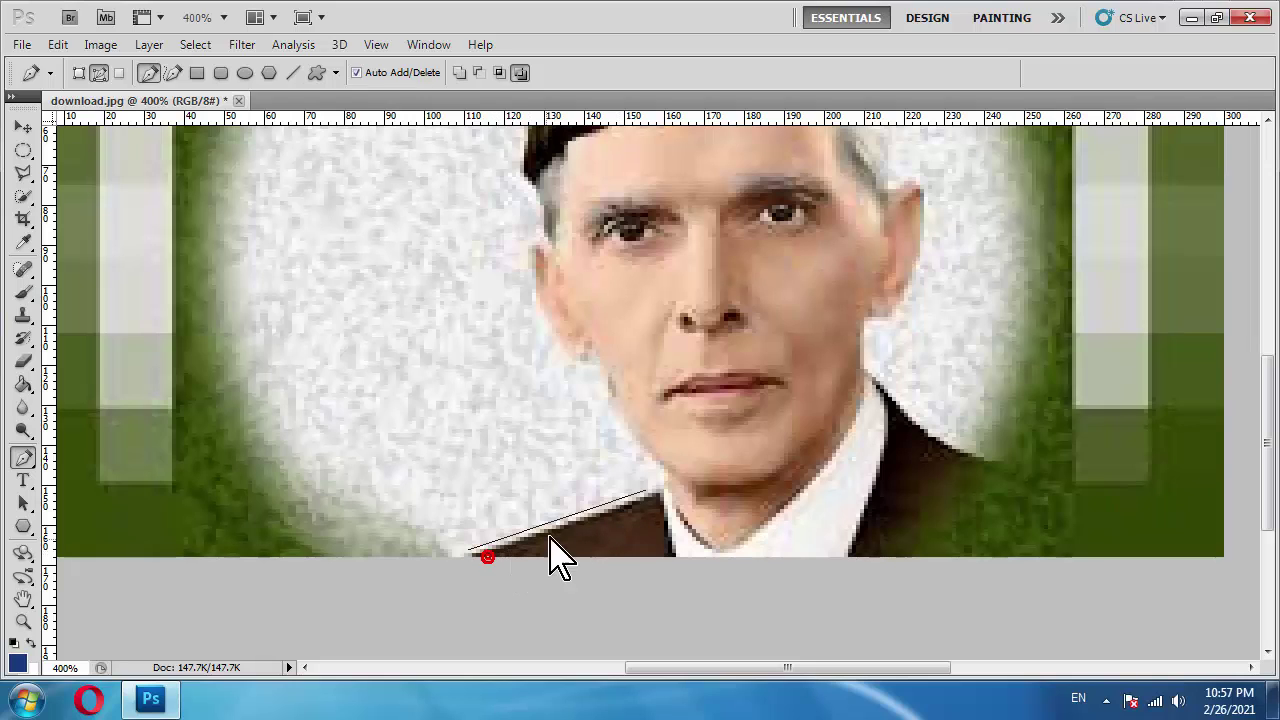
pyautogui.click(648, 493)
# - Remove the last path segment and zoom out to 66.7%
pyautogui.press('Delete')
pyautogui.hotkey('ctrl', '0')
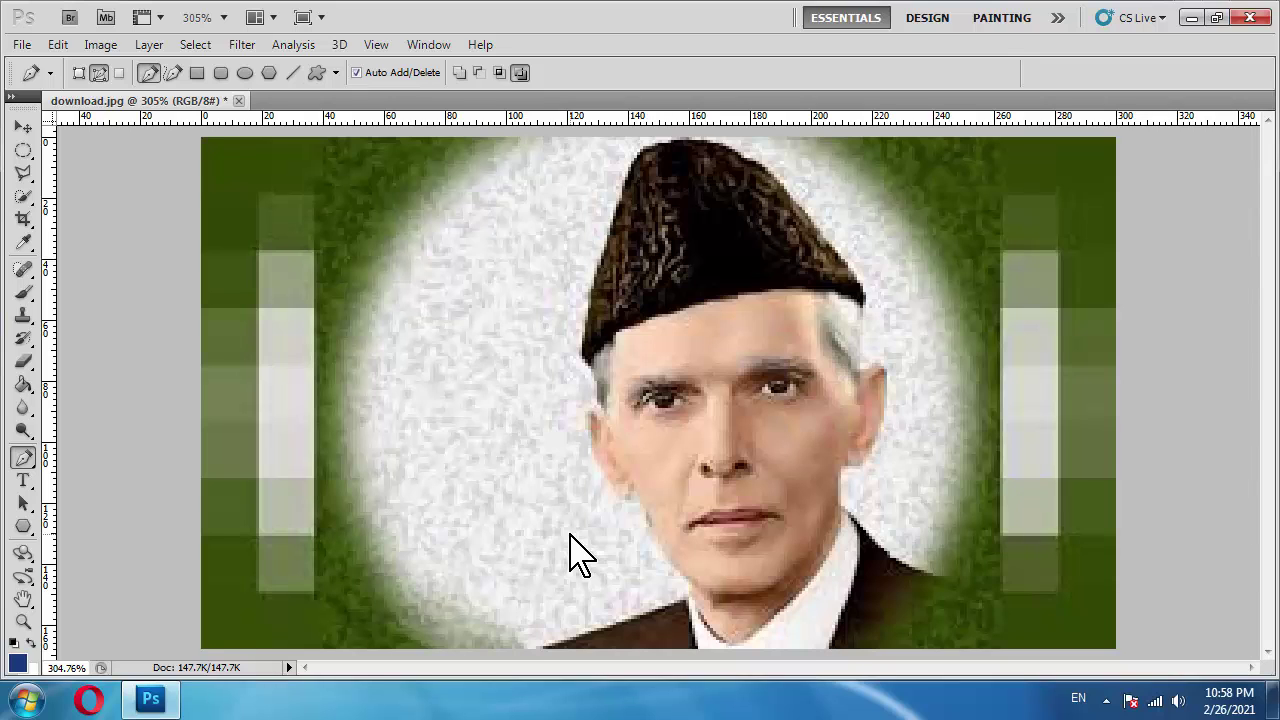
pyautogui.hotkey('ctrl', '-')
pyautogui.hotkey('ctrl', '-')
pyautogui.hotkey('ctrl', '-')
pyautogui.hotkey('ctrl', '-')
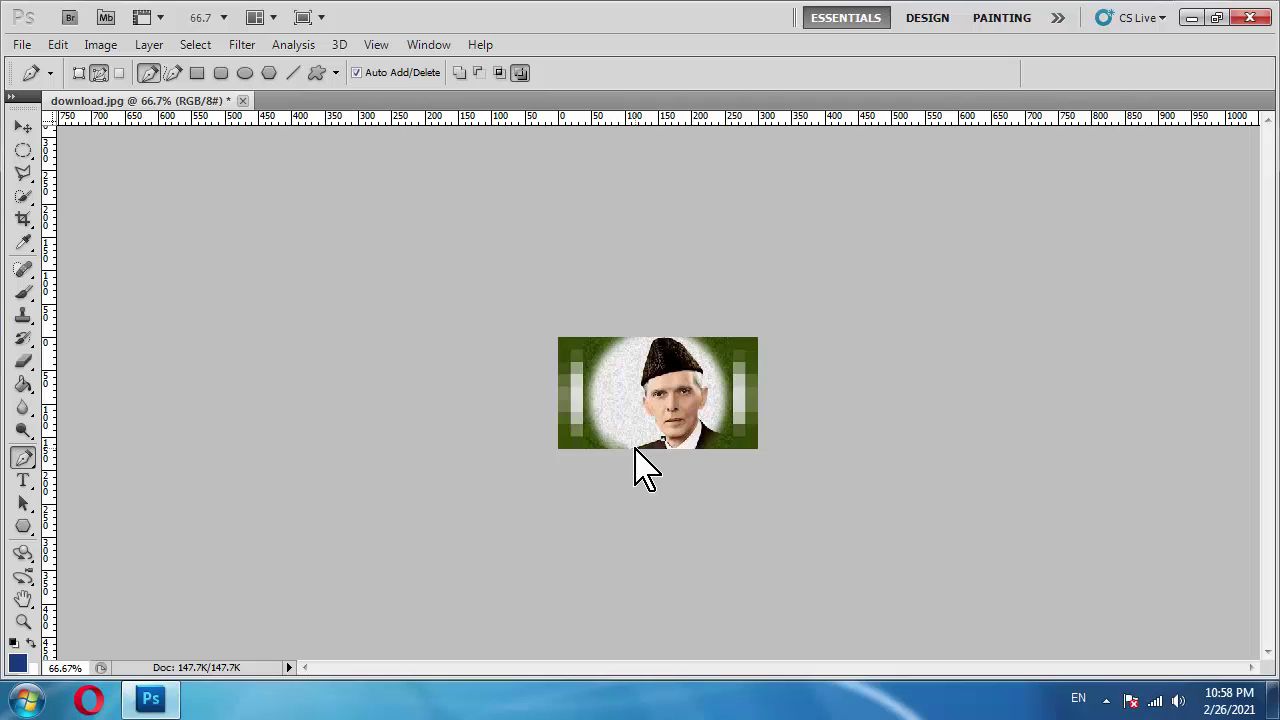
# - Add Pen anchors along the bottom edge, the bottom-right corner and up the right shoulder
pyautogui.click(635, 448)
pyautogui.click(752, 446)
pyautogui.click(750, 438)
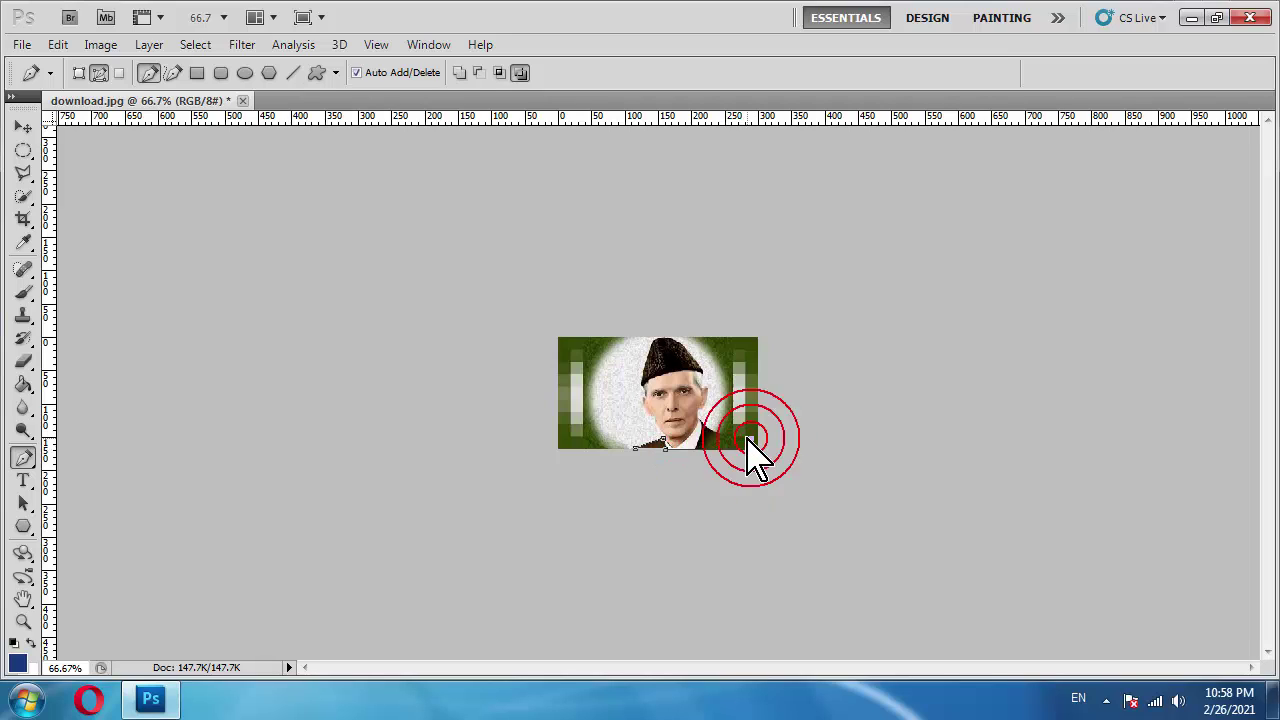
pyautogui.click(727, 436)
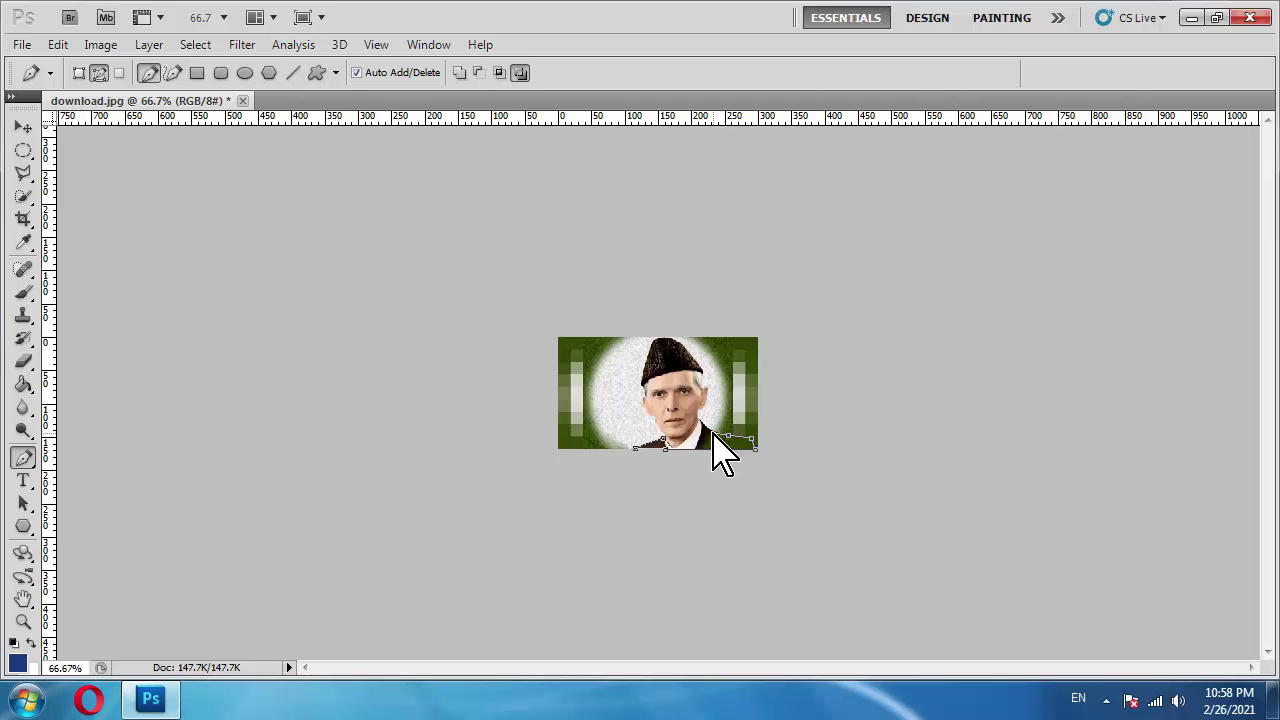
pyautogui.click(709, 429)
pyautogui.click(698, 418)
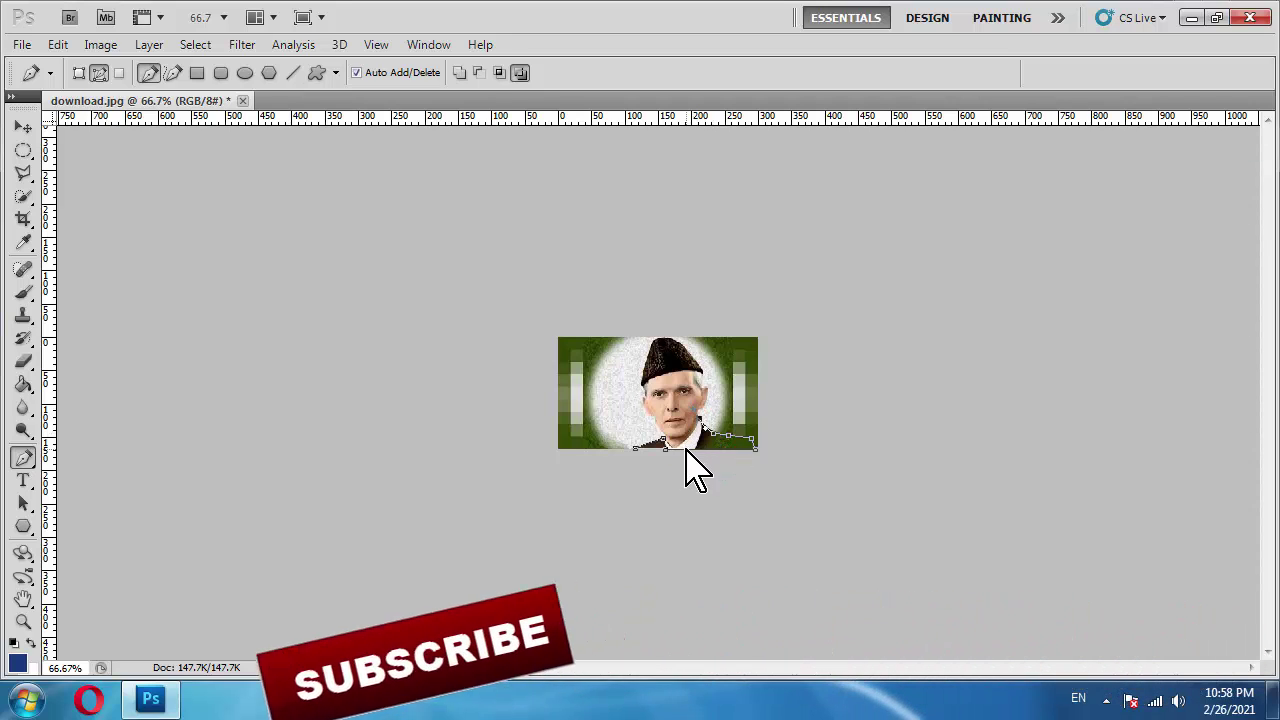
# - At 400%, close the Pen path at the collar anchor and load it as a selection
pyautogui.hotkey('ctrl', '+')
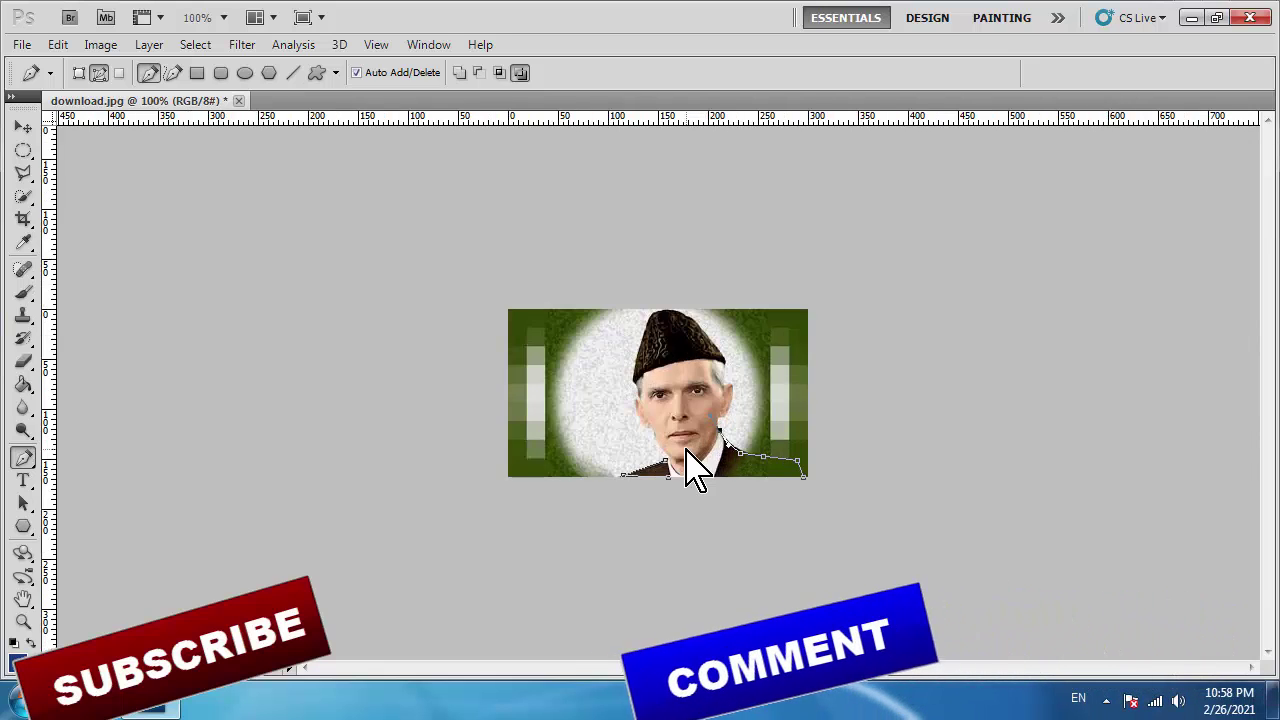
pyautogui.hotkey('ctrl', '+')
pyautogui.hotkey('ctrl', '+')
pyautogui.hotkey('ctrl', '+')
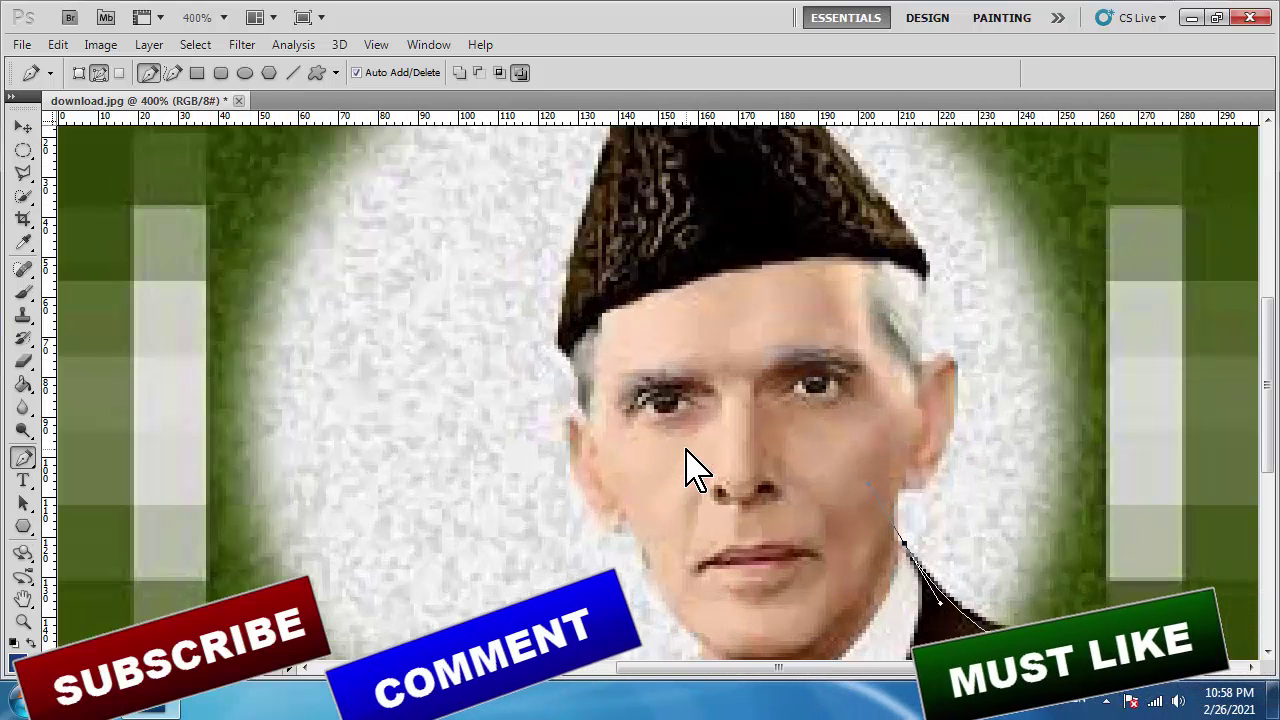
pyautogui.scroll(-3, 686, 466)
pyautogui.scroll(-3, 663, 214)
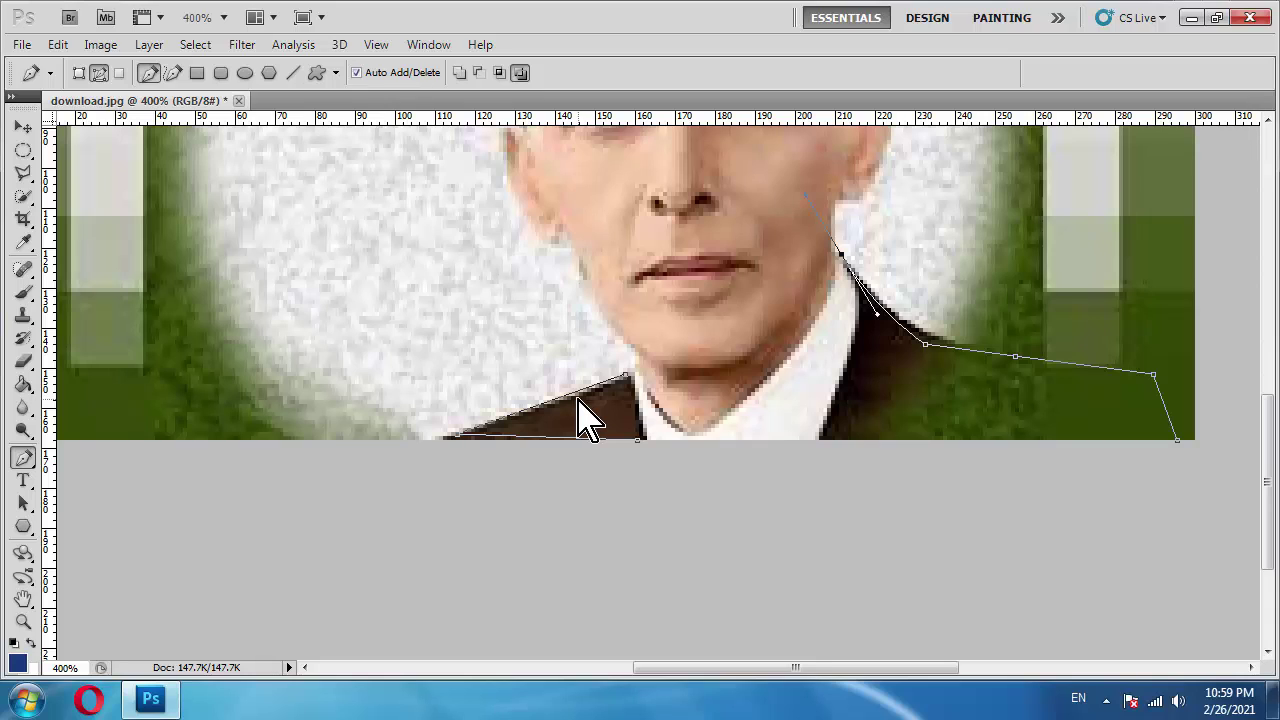
pyautogui.click(839, 252)
pyautogui.click(843, 250)
pyautogui.click(840, 252)
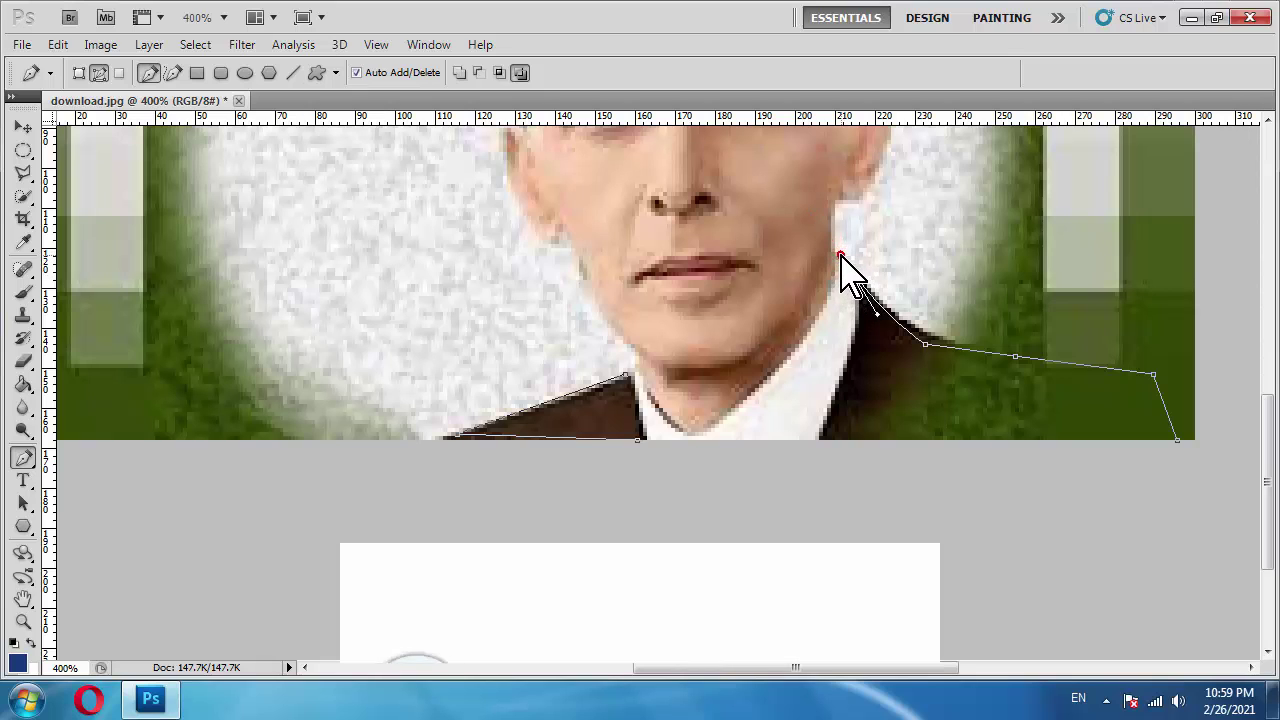
pyautogui.click(624, 380)
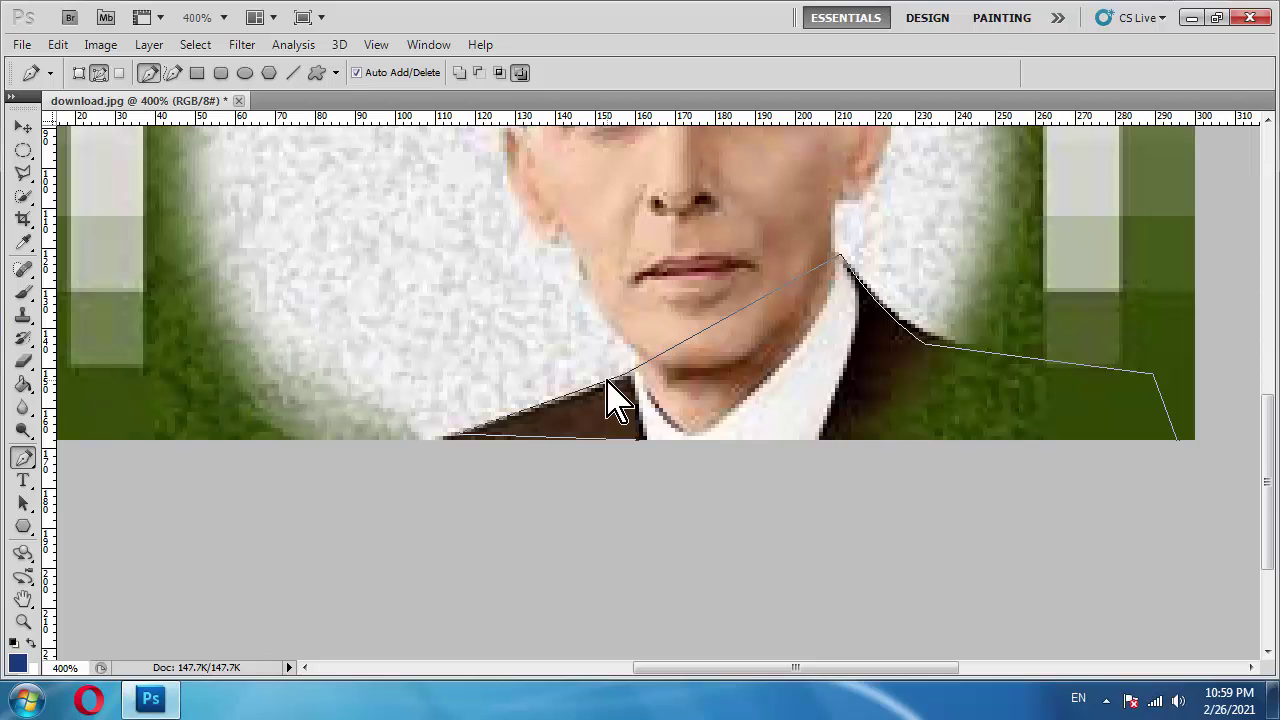
pyautogui.hotkey('ctrl', 'Return')
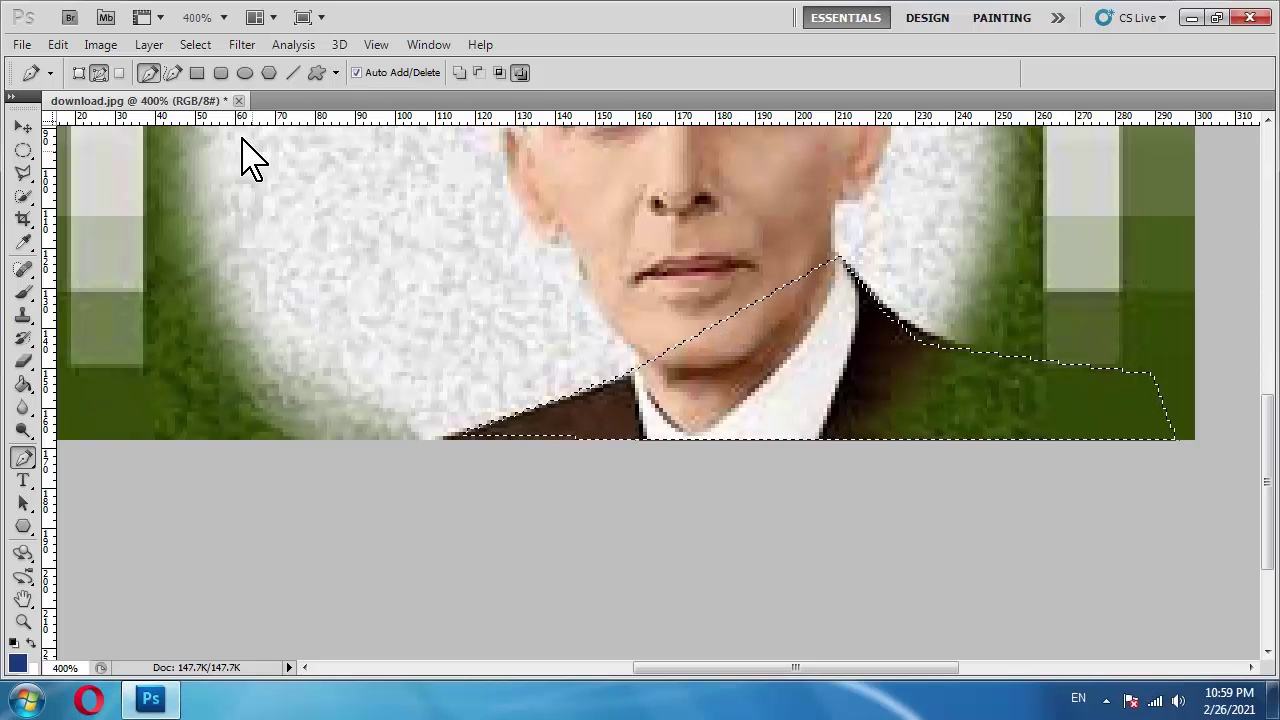
# - Open Select > Modify > Feather and select the 2-pixel Feather Radius value
pyautogui.click(204, 50)
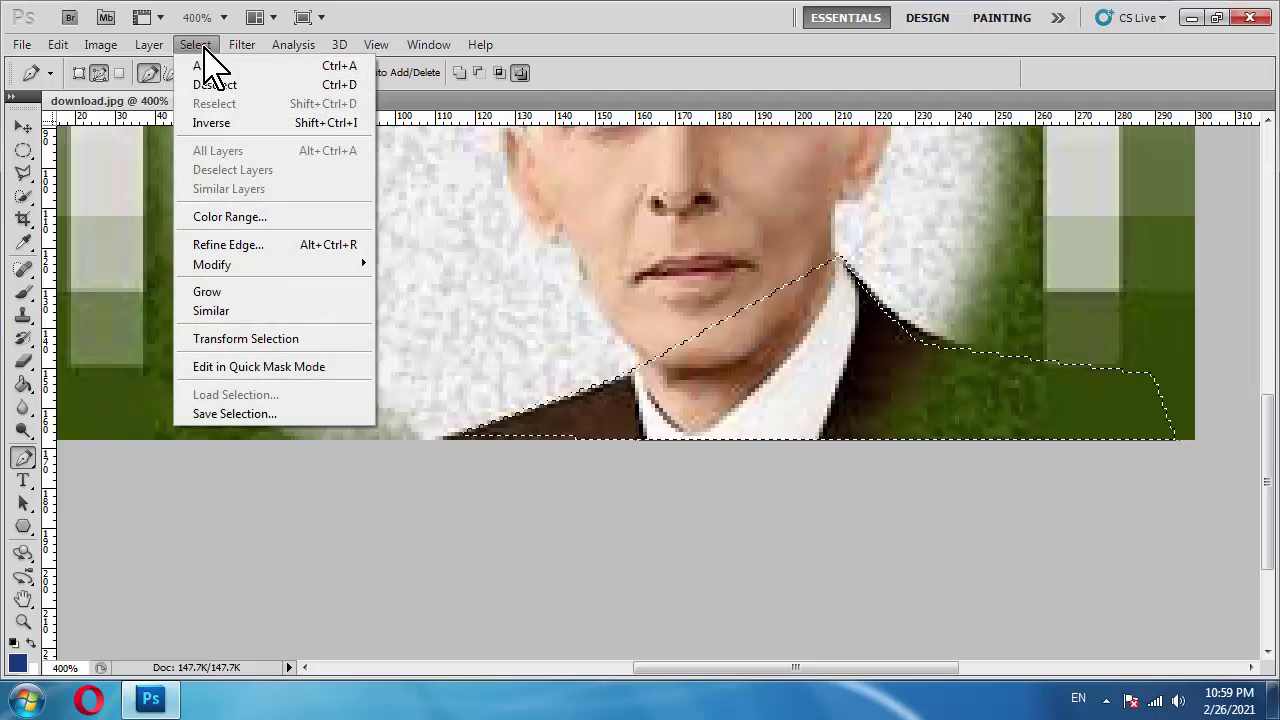
pyautogui.moveTo(212, 264)
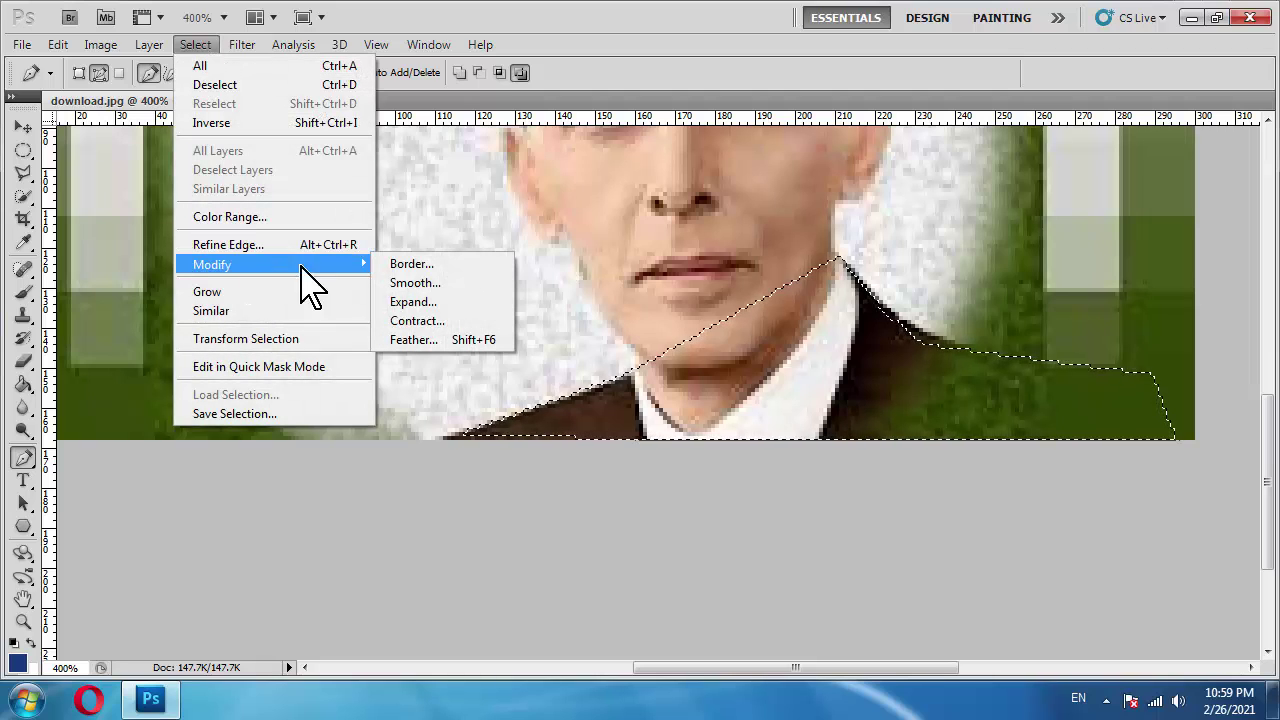
pyautogui.click(495, 342)
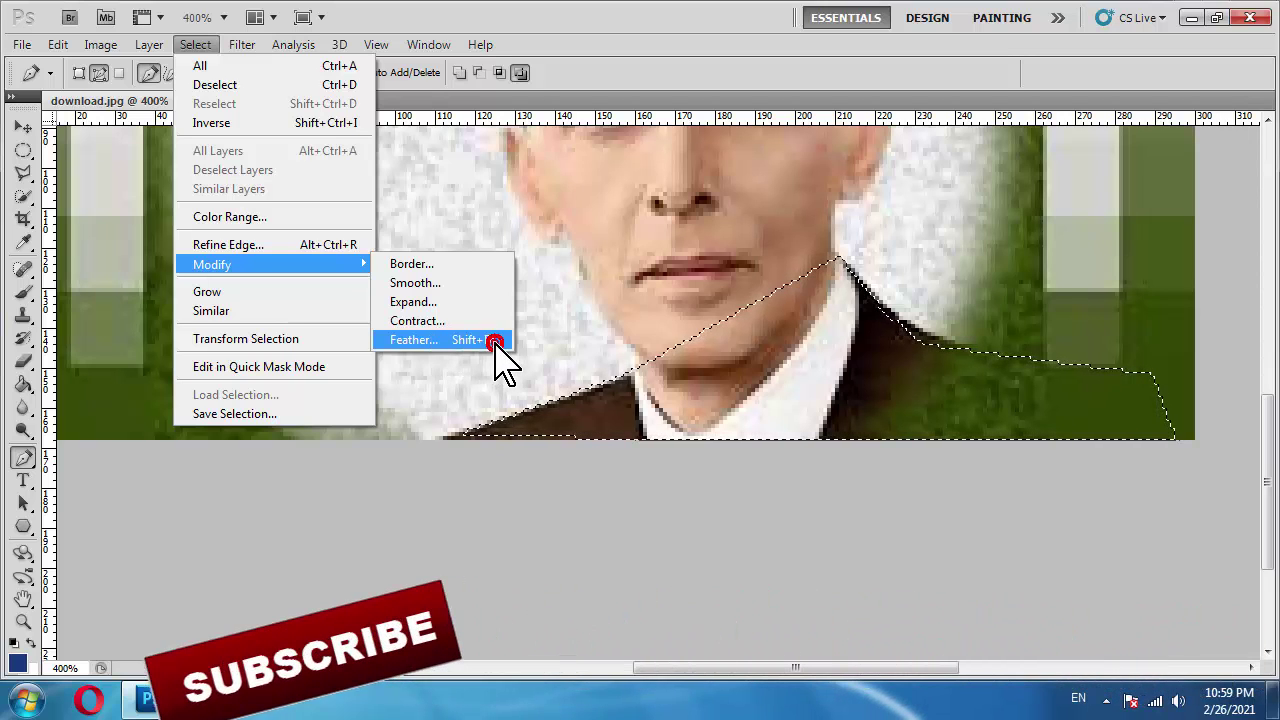
pyautogui.moveTo(408, 195); pyautogui.dragTo(410, 229)
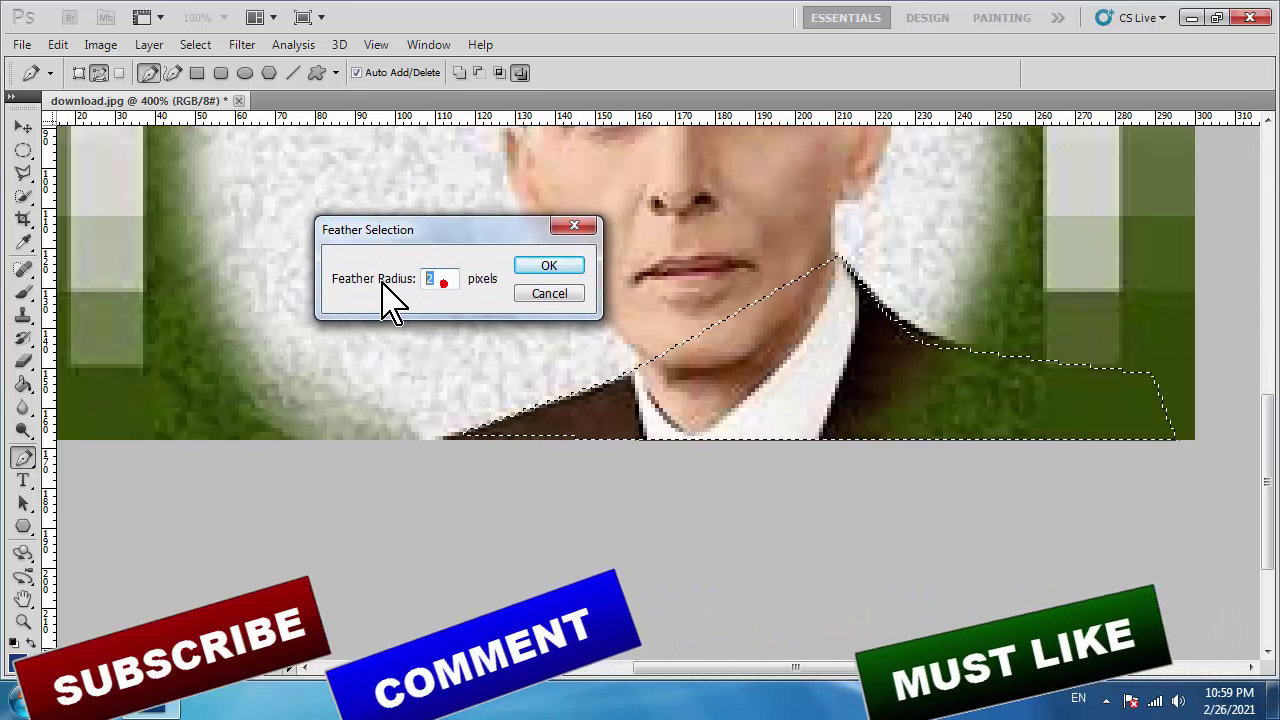
pyautogui.click(445, 285)
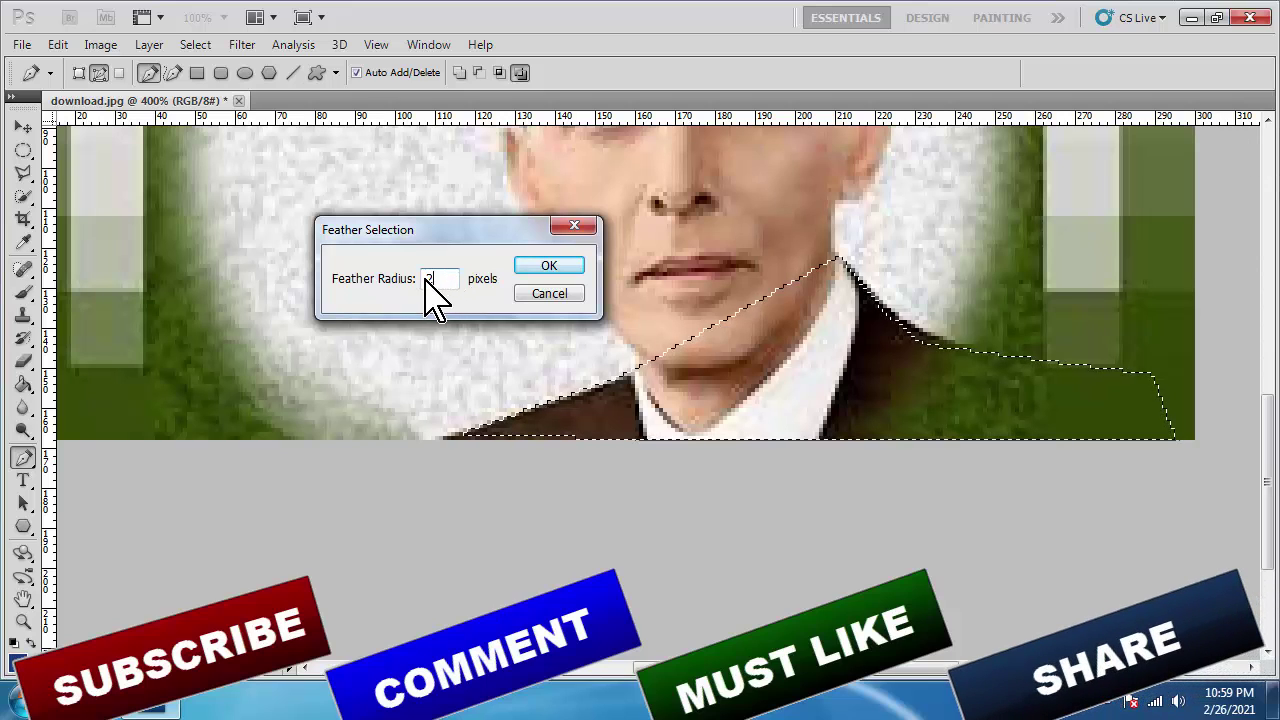
pyautogui.doubleClick(430, 281)
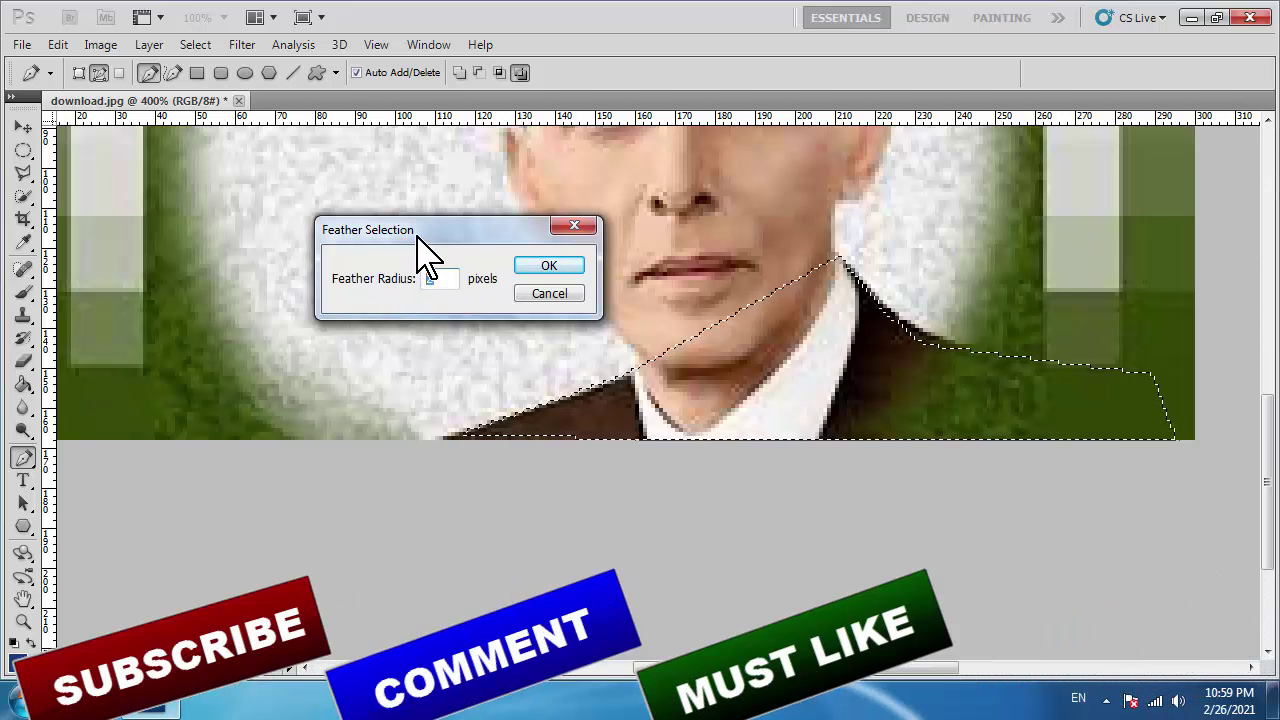